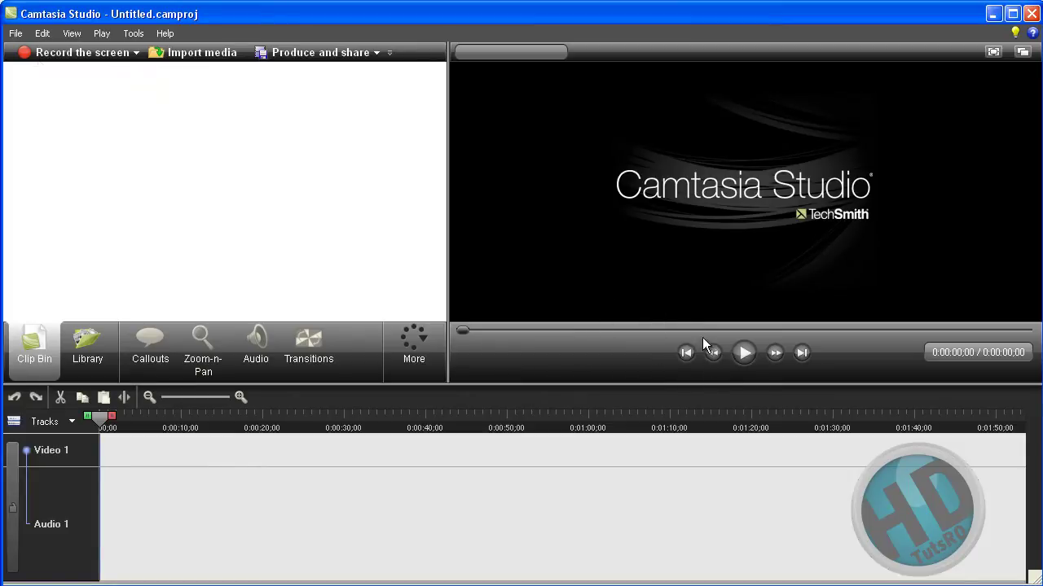
Step: Start a new project and bring up the screen recorder window on the desktop
left_click(14, 33)
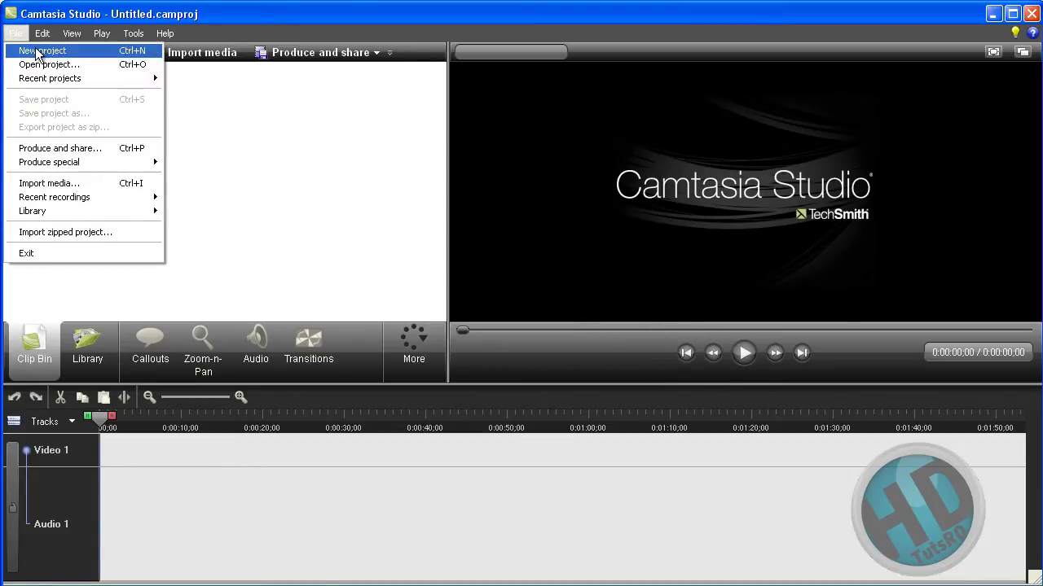
left_click(37, 45)
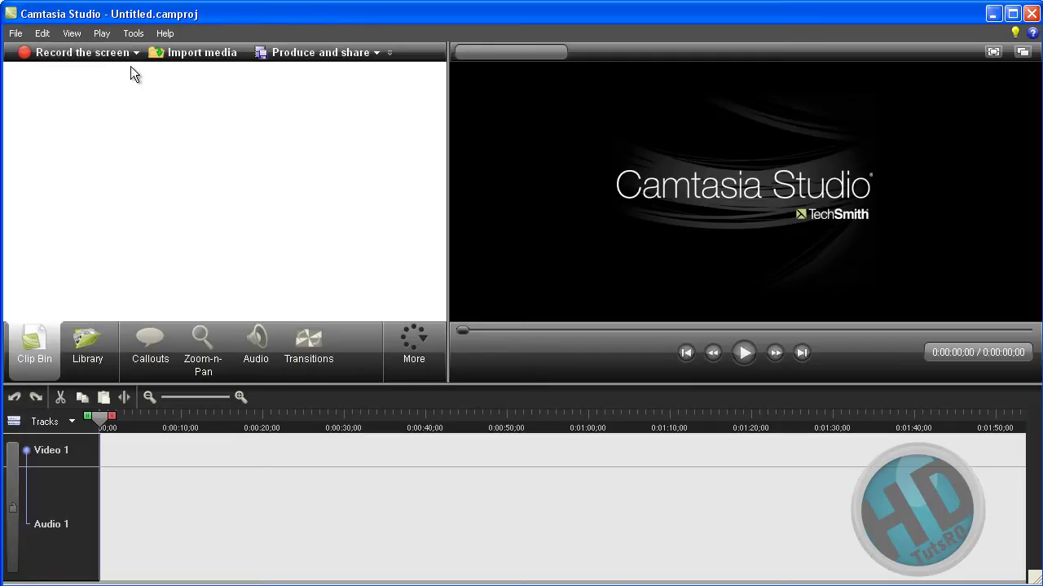
left_click(112, 51)
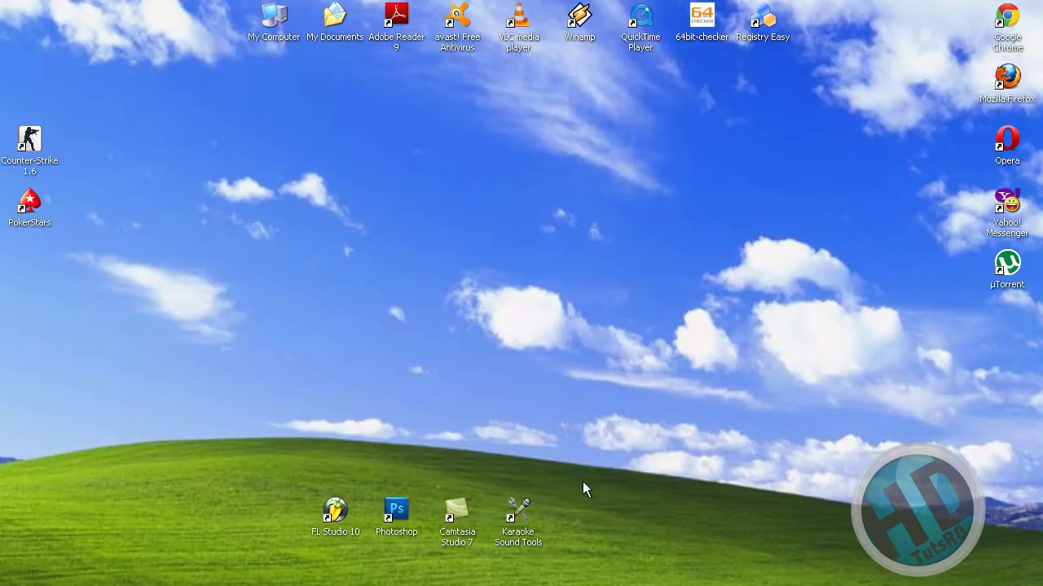
left_click_drag(810, 563, 670, 278)
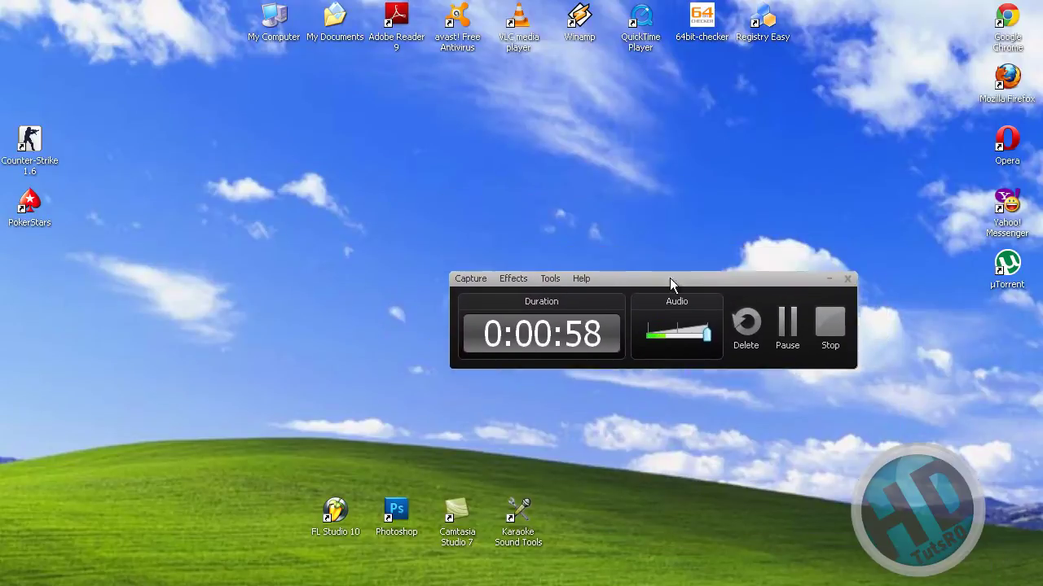
Step: Examine the screen recorder's tool and effect options, and return to the Camtasia Studio editor
left_click(579, 289)
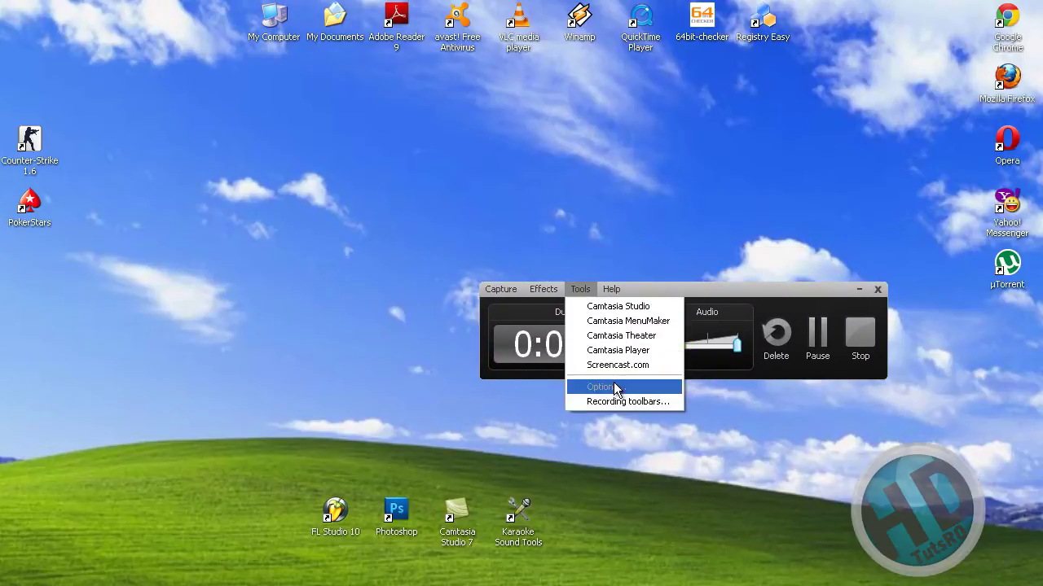
left_click(658, 293)
left_click_drag(658, 293, 683, 236)
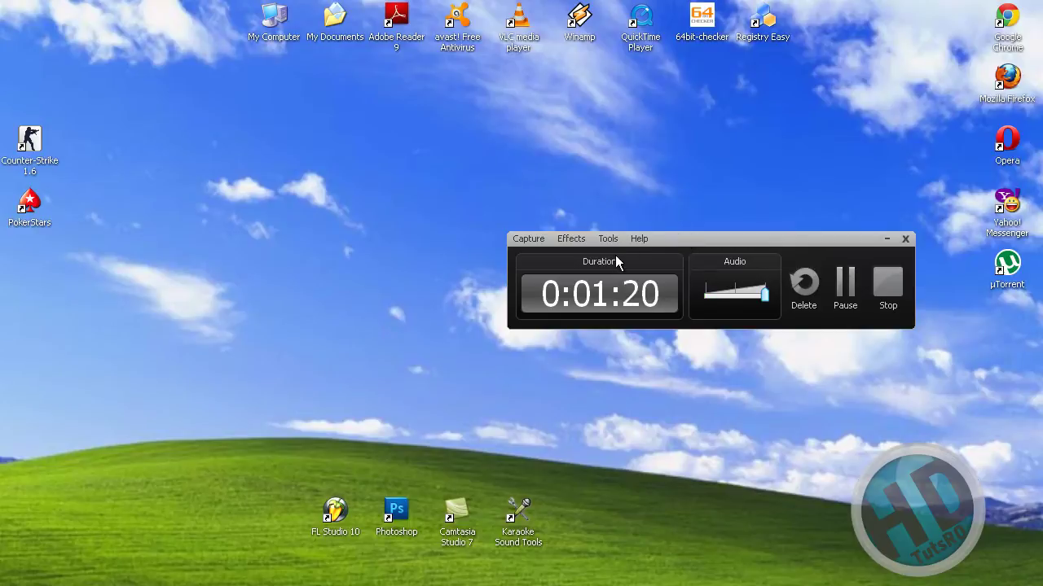
left_click(576, 237)
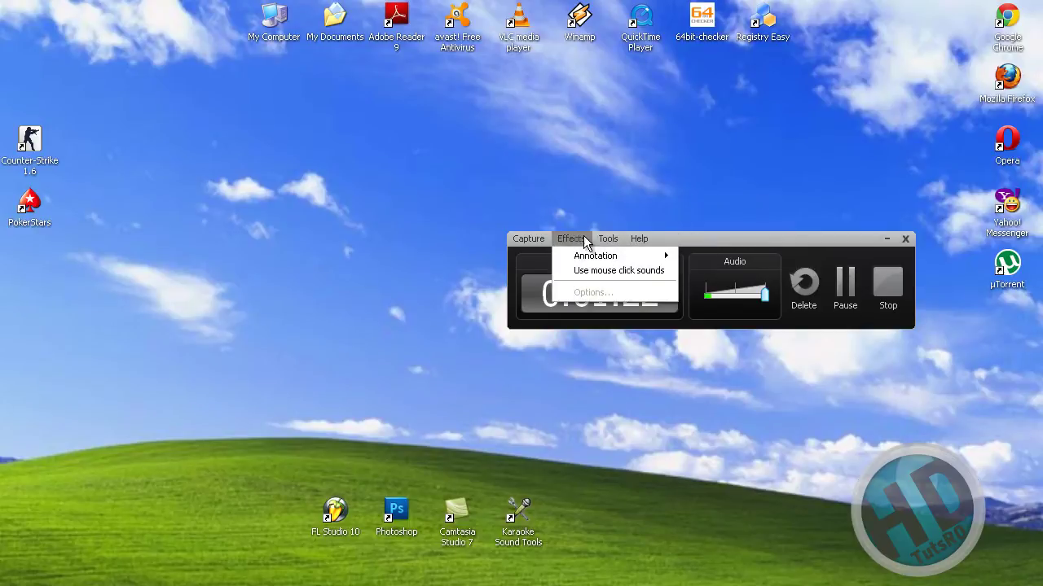
mouse_move(638, 238)
left_click(687, 237)
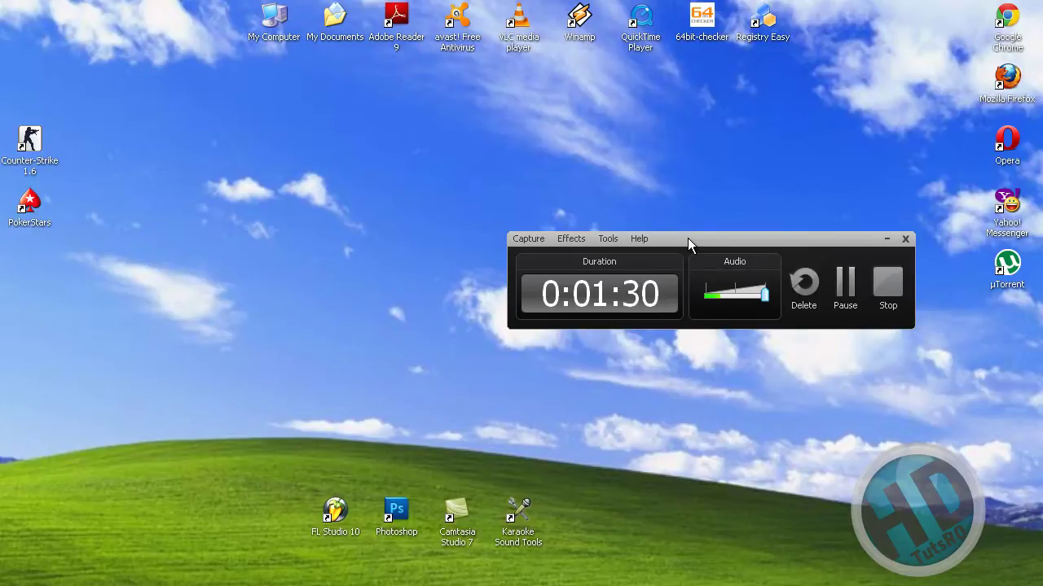
left_click_drag(694, 236, 630, 181)
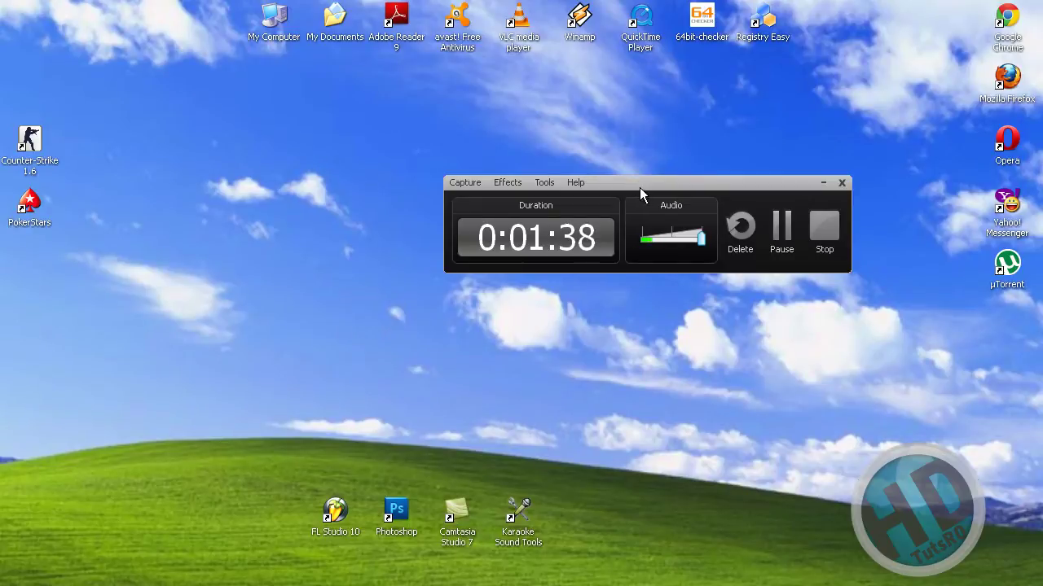
mouse_move(634, 181)
left_mouse_down()
mouse_move(613, 164)
mouse_move(618, 187)
mouse_move(606, 162)
mouse_move(633, 199)
mouse_move(628, 217)
mouse_move(627, 169)
mouse_move(628, 189)
mouse_move(639, 179)
left_mouse_up()
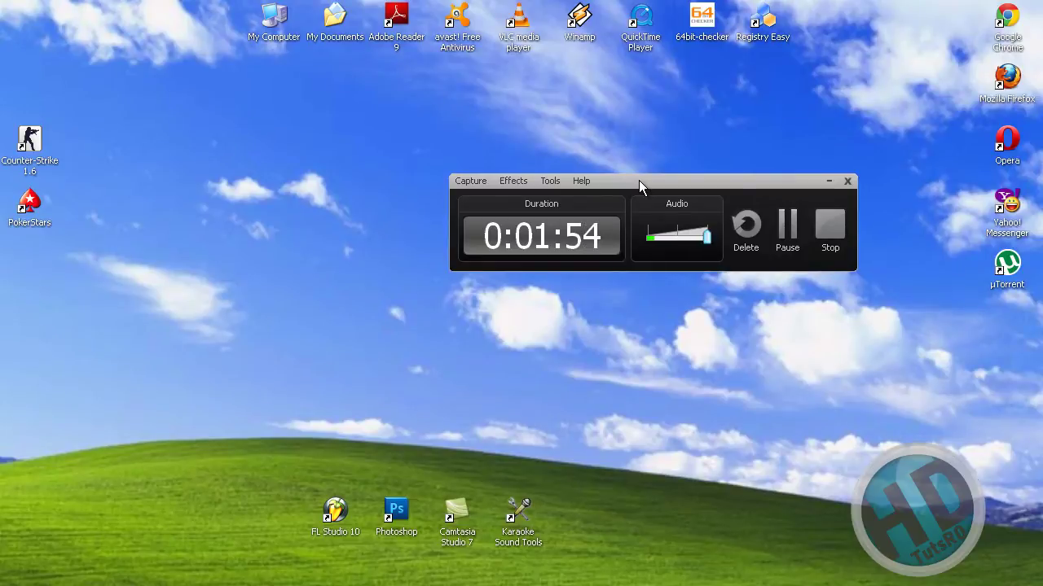
left_click_drag(638, 180, 676, 484)
mouse_move(725, 585)
left_mouse_down()
mouse_move(733, 405)
mouse_move(713, 389)
mouse_move(702, 303)
mouse_move(717, 289)
mouse_move(707, 215)
mouse_move(693, 228)
mouse_move(713, 585)
left_mouse_up()
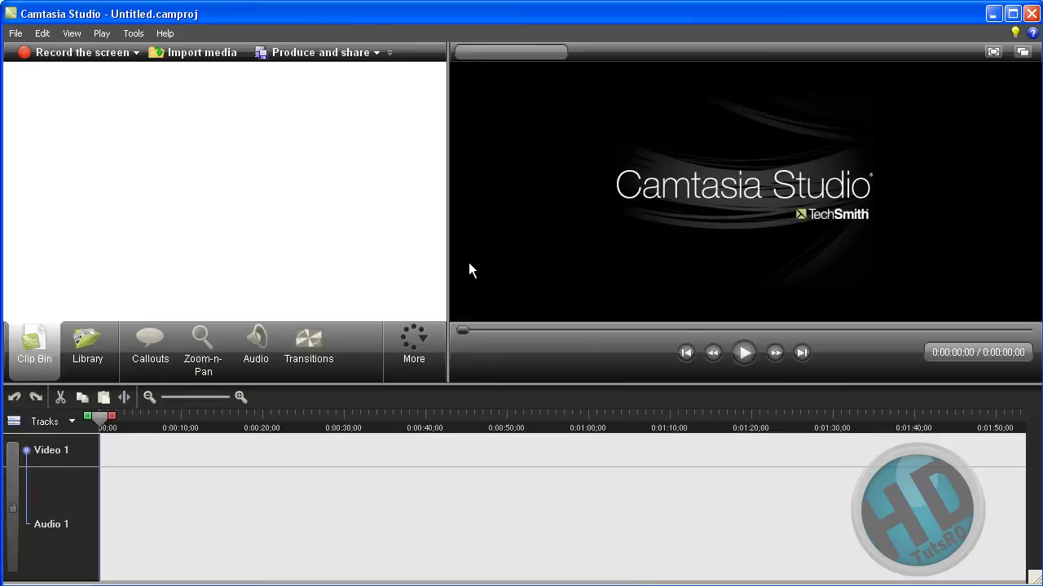
Step: Import the capture-1 recording into the project's Clip Bin
left_click(208, 54)
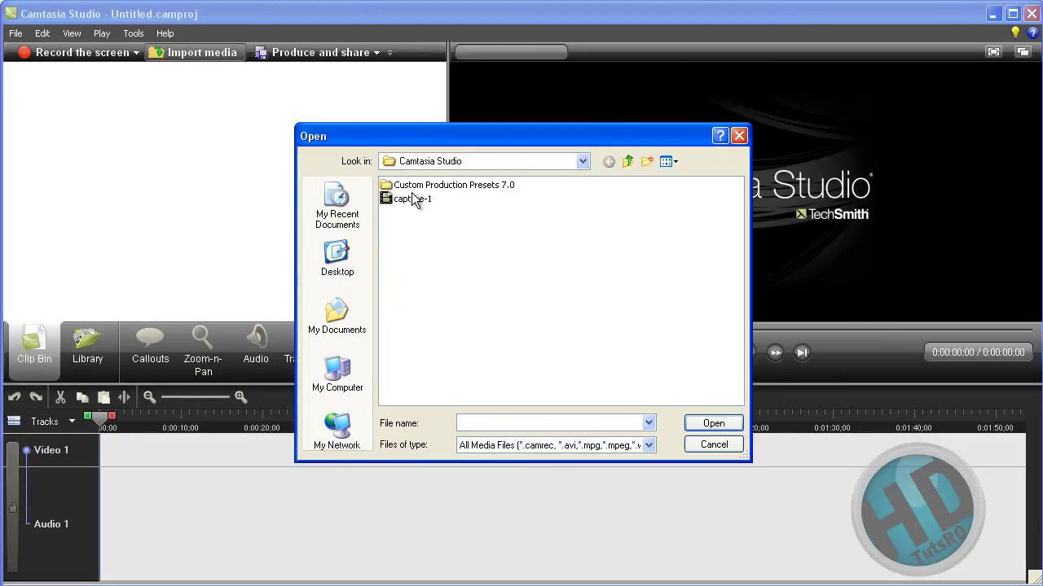
double_click(413, 199)
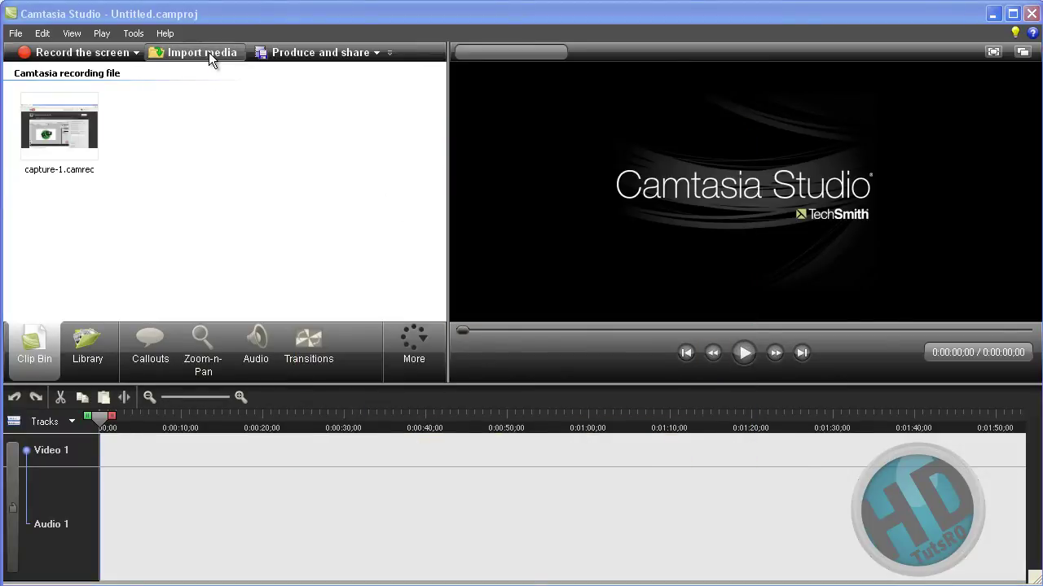
left_click(208, 54)
left_click(713, 442)
mouse_move(146, 127)
left_mouse_down()
mouse_move(46, 165)
mouse_move(140, 133)
left_mouse_up()
left_click(81, 134)
left_click(130, 147)
left_click(88, 140)
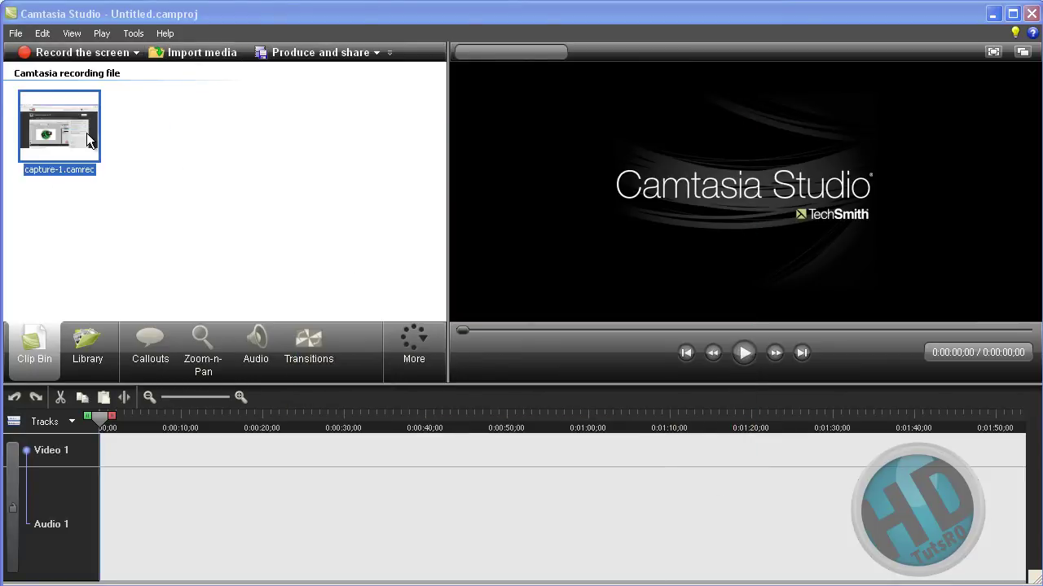
left_click(126, 177)
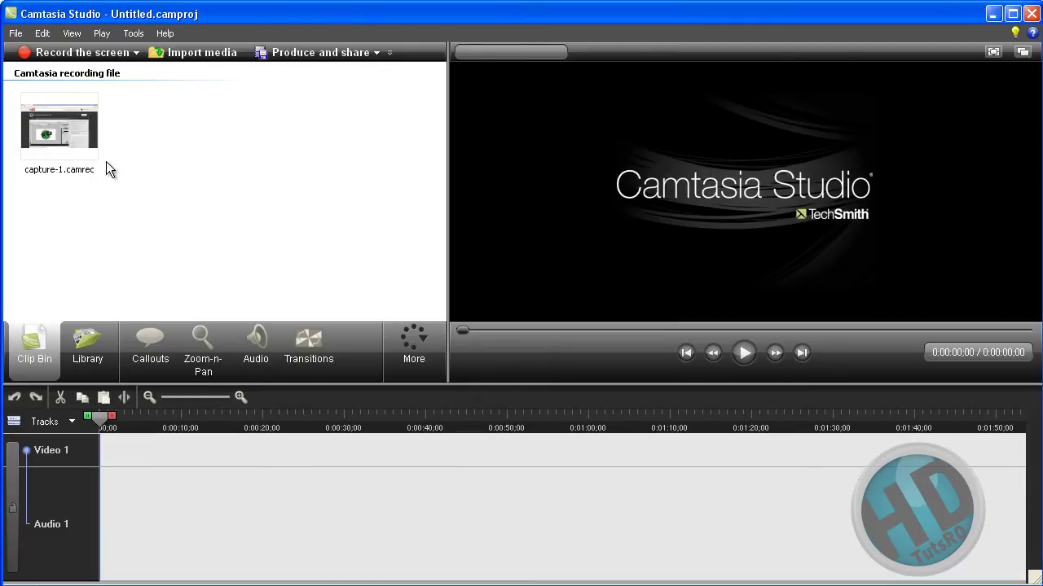
left_click_drag(149, 131, 178, 145)
left_click_drag(119, 122, 210, 179)
Step: Place capture-1.camrec on the timeline and set the editing dimensions to the 1280 x 720 recording dimensions
left_click_drag(61, 129, 220, 470)
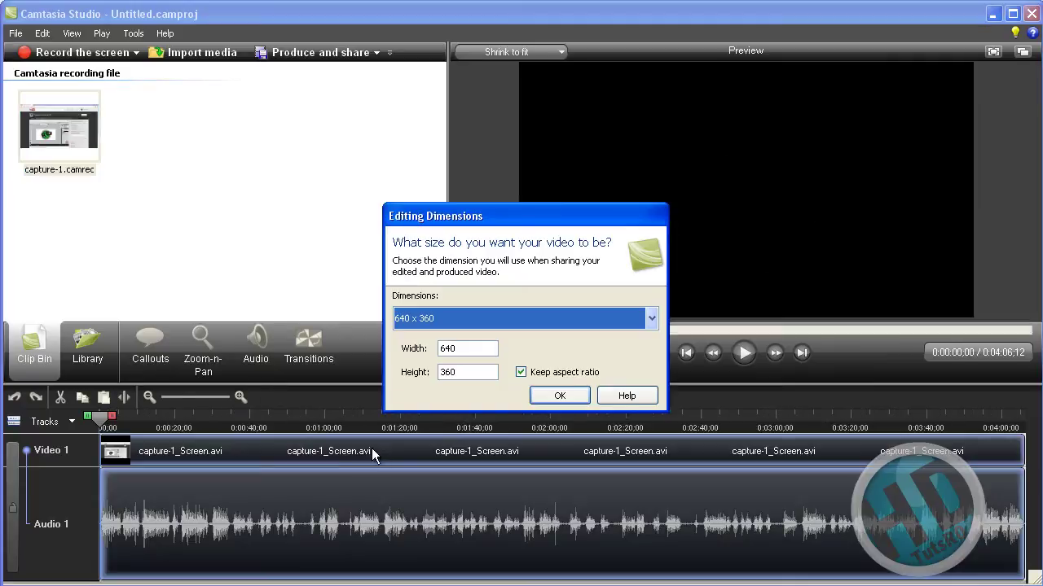
left_click(446, 324)
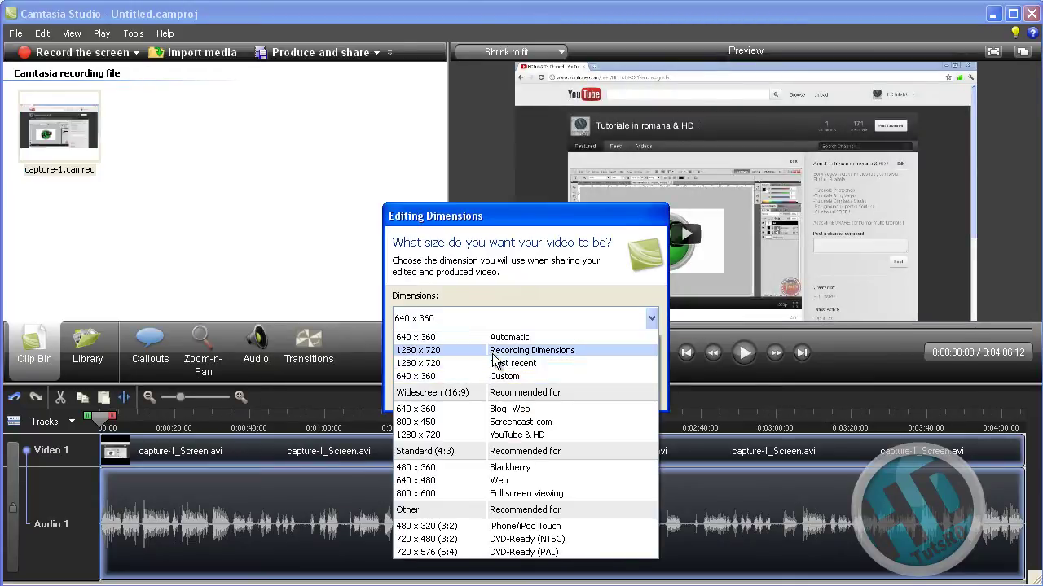
left_click(496, 350)
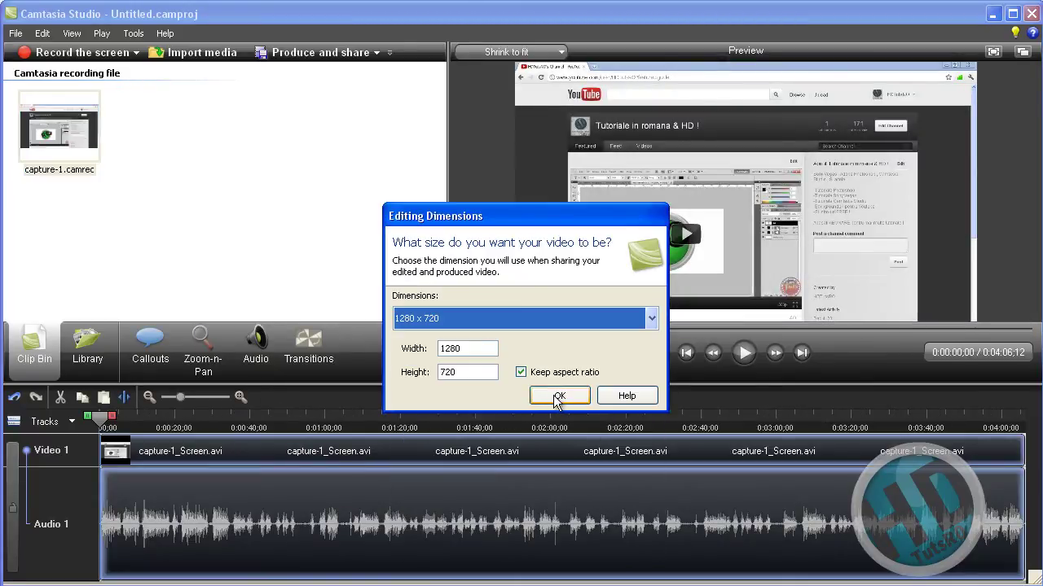
left_click(558, 397)
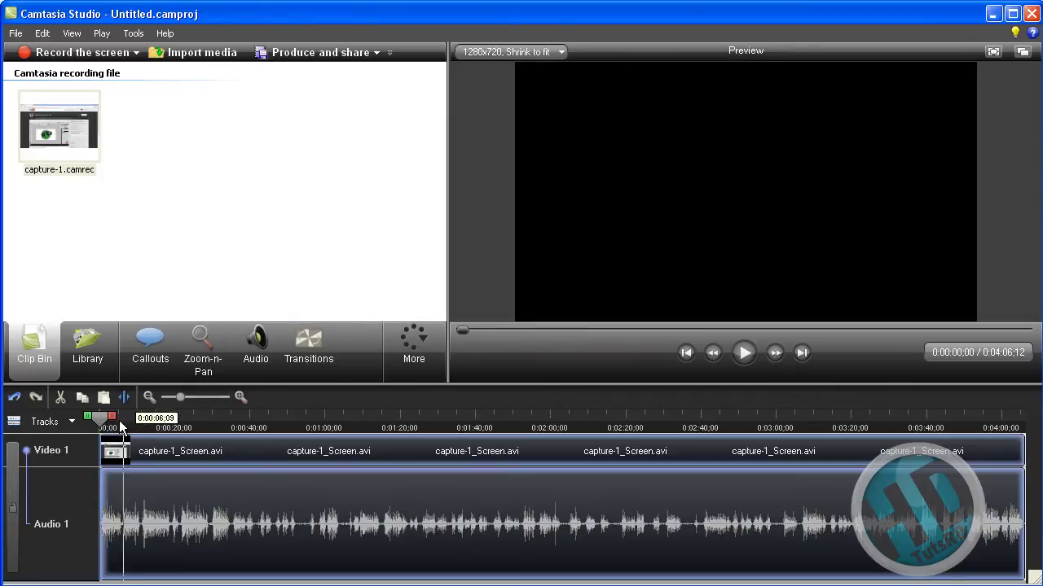
Step: Split the timeline clip at 0:03:43;26 and 0:03:58;18, and delete the section between the two cuts
left_click_drag(120, 426, 70, 401)
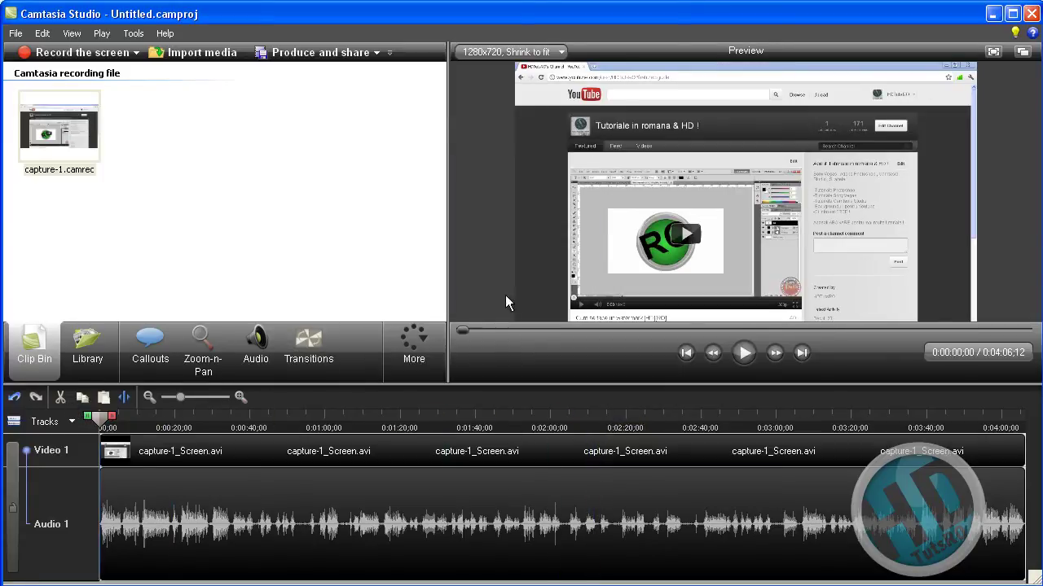
left_click_drag(103, 417, 942, 426)
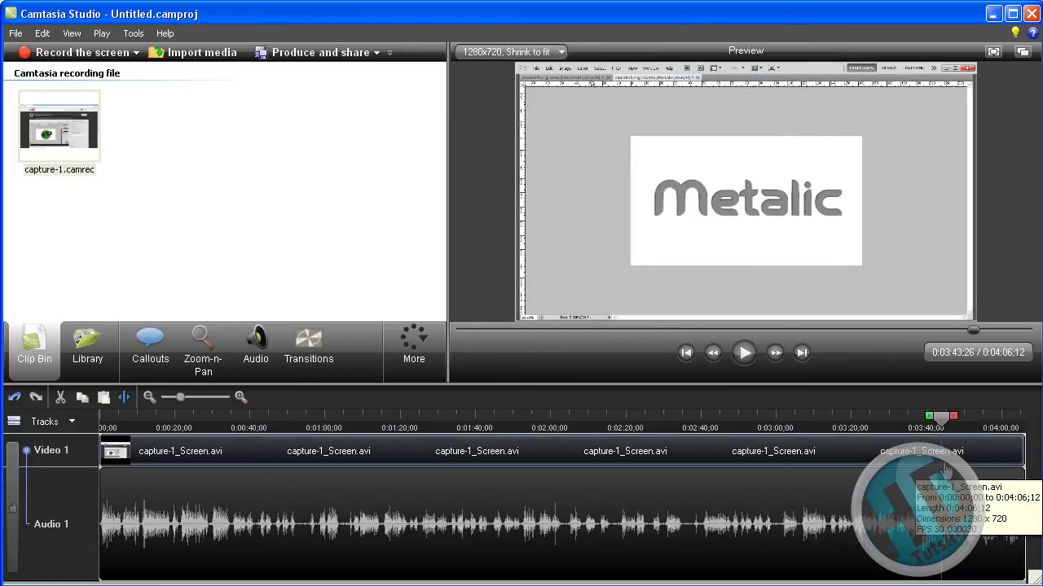
key("s")
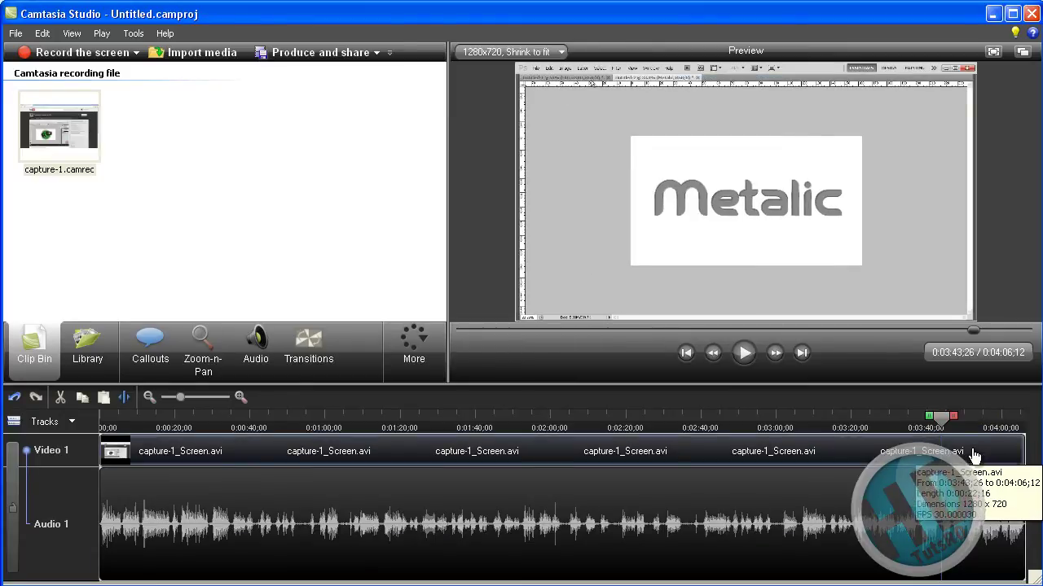
left_click_drag(949, 422, 995, 422)
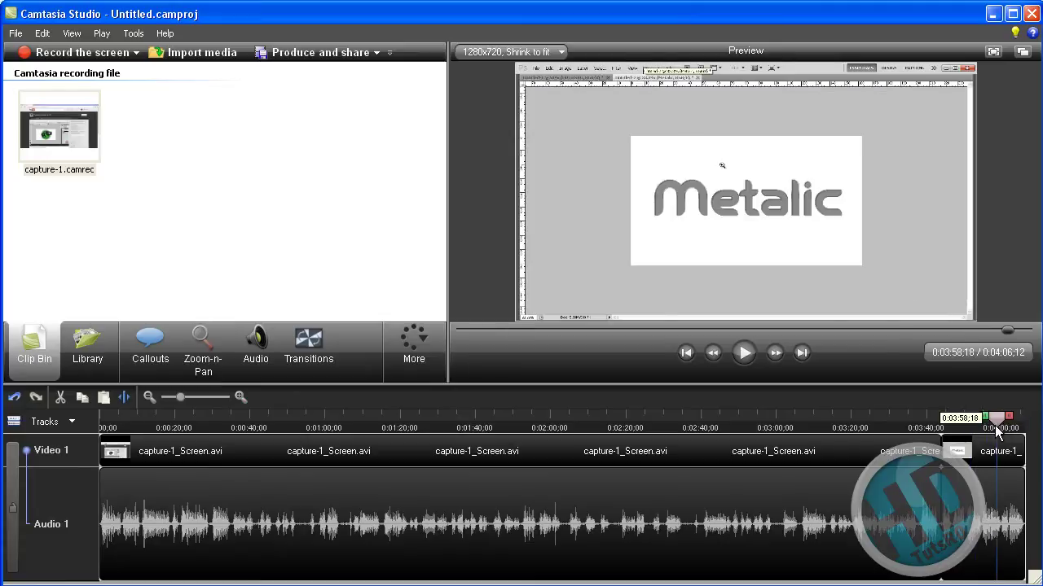
key("s")
left_click(973, 487)
key("Delete")
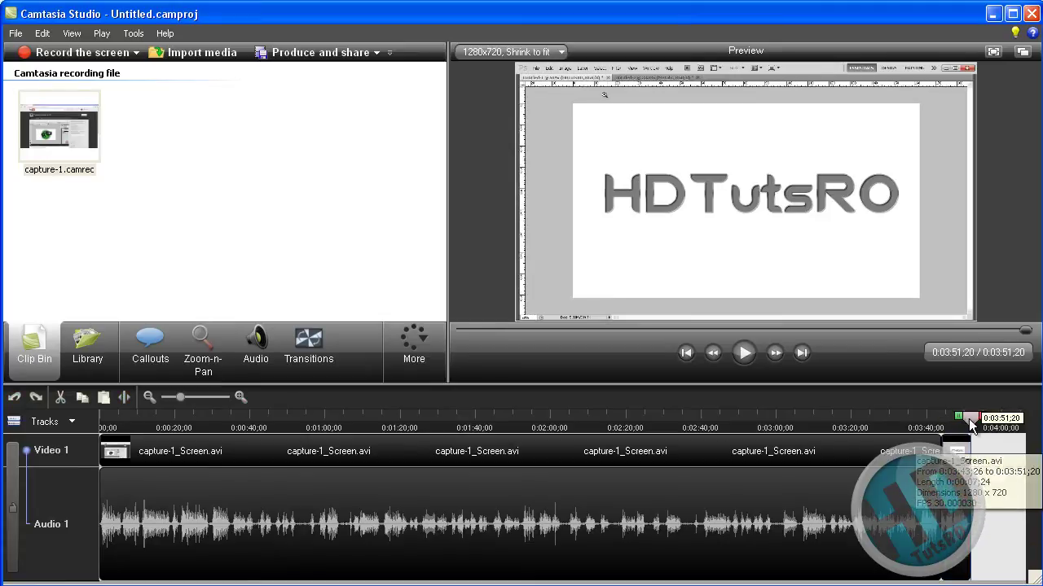
Step: Raise the audio track's volume by one step and lower it again by one step
left_click(875, 422)
left_click_drag(945, 420, 235, 405)
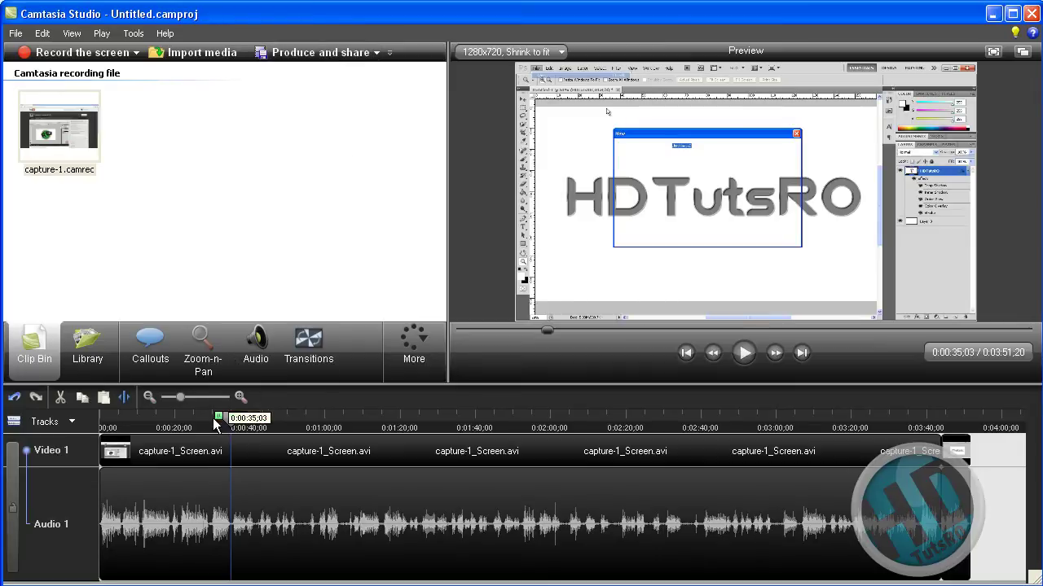
left_click(257, 367)
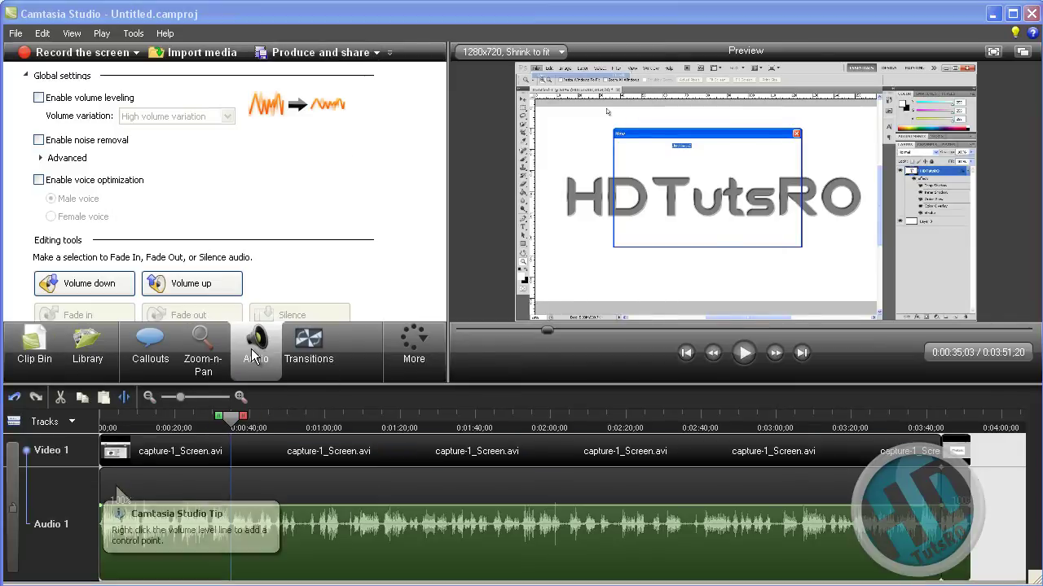
left_click(165, 287)
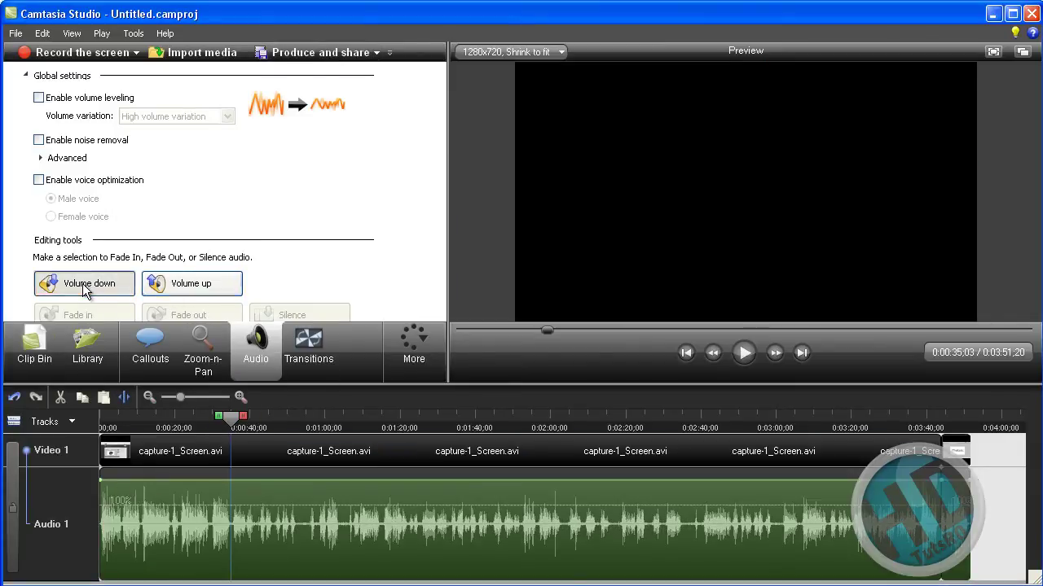
left_click(86, 285)
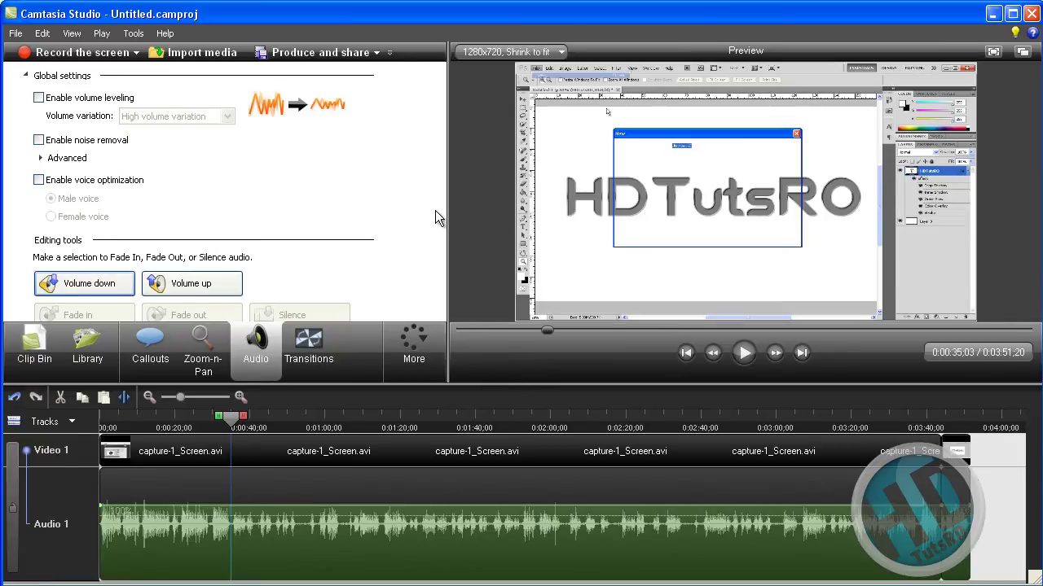
Step: Return to the Clip Bin, start the Production Wizard, and open the production preset manager
left_click(35, 354)
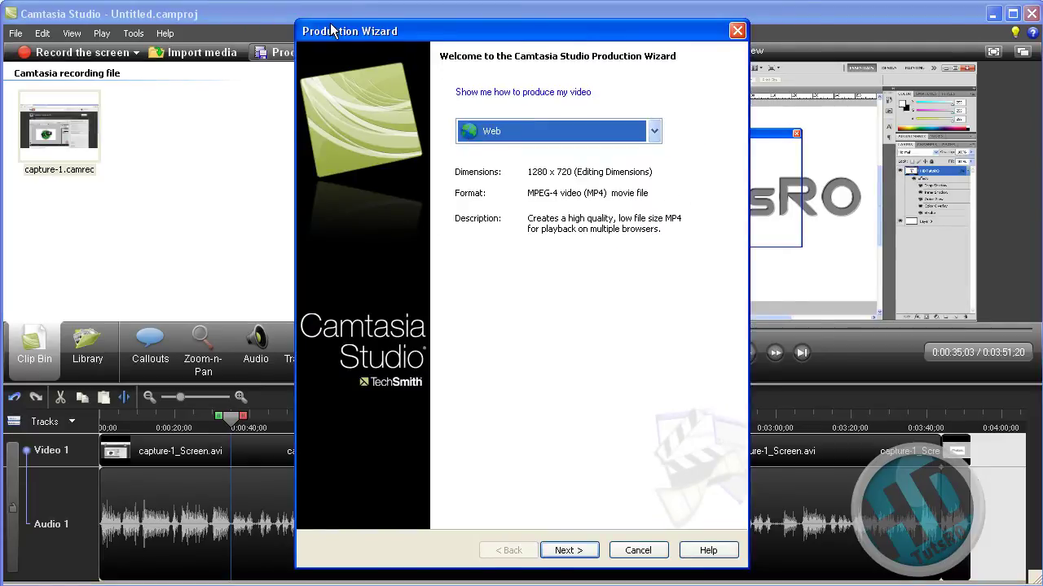
left_click_drag(326, 30, 351, 22)
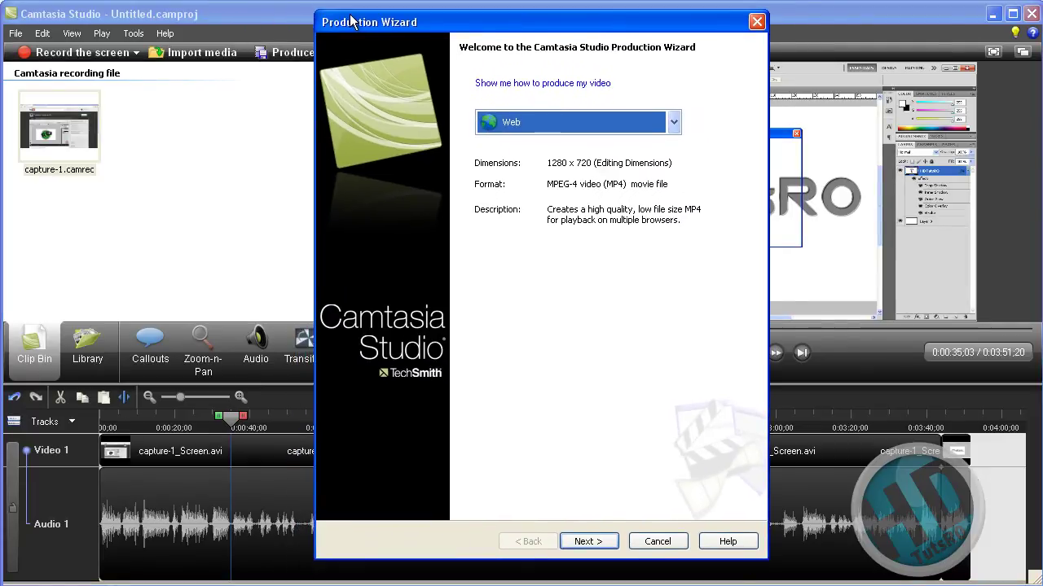
left_click(540, 119)
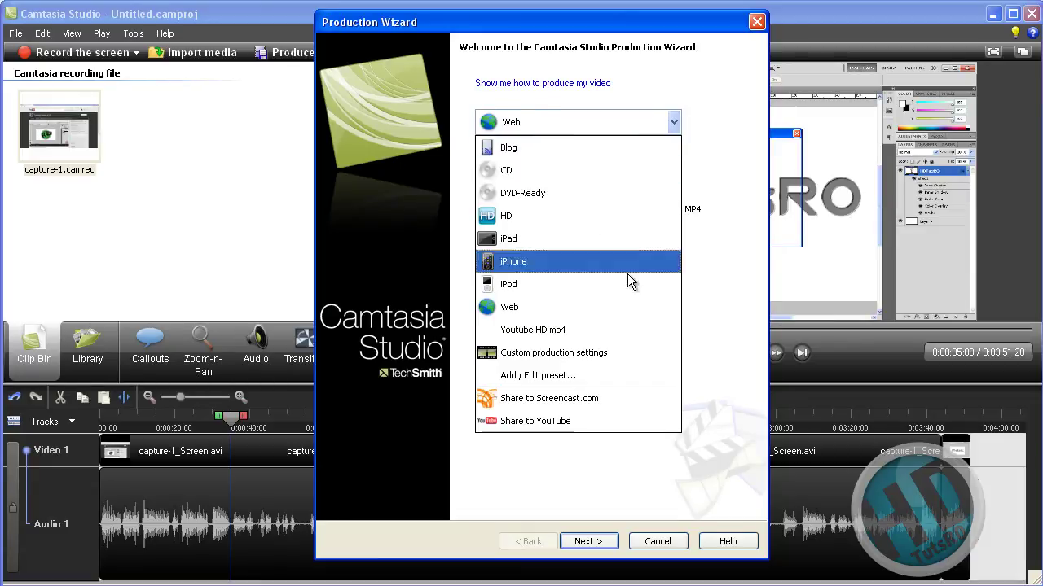
left_click(575, 380)
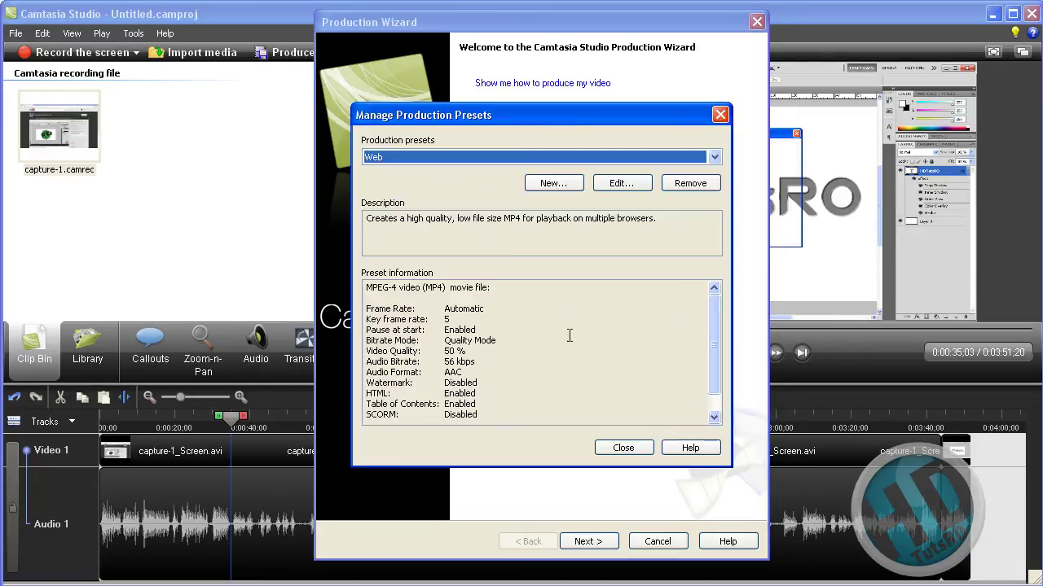
Step: Choose the Youtube HD mp4 production preset and open it for editing
left_click(540, 161)
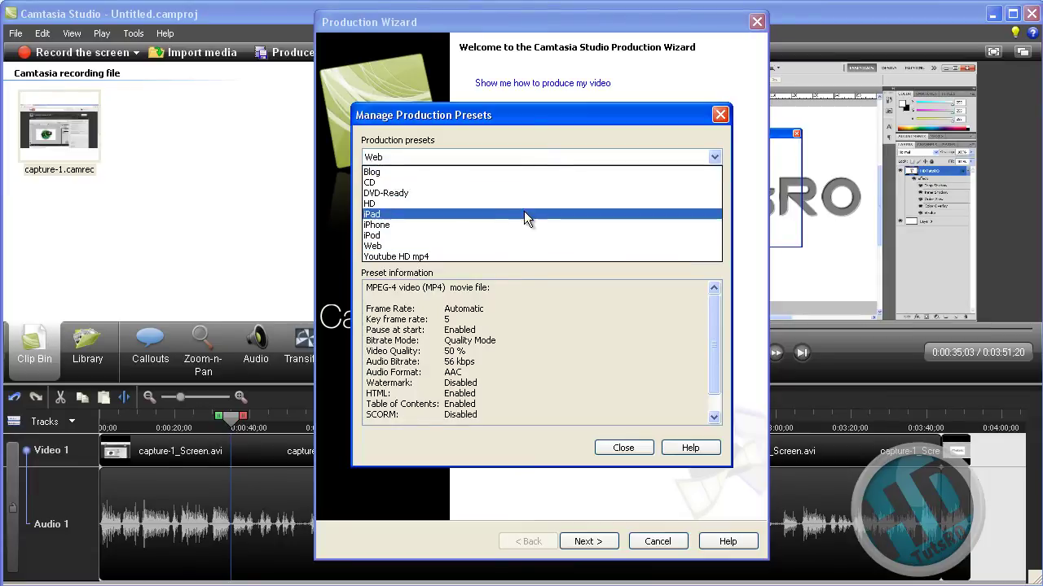
left_click(499, 254)
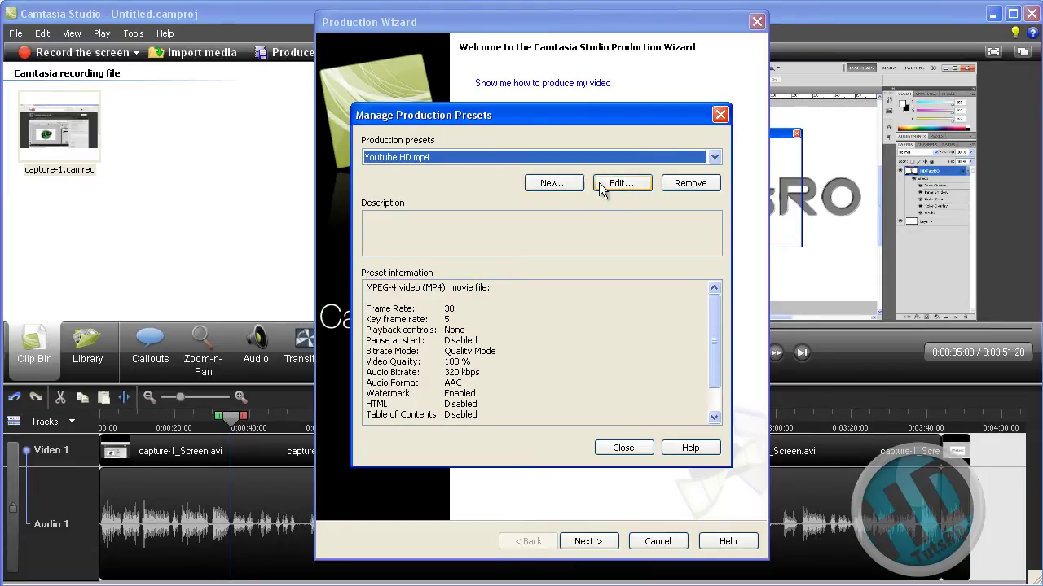
left_click(599, 182)
left_click_drag(518, 106, 540, 96)
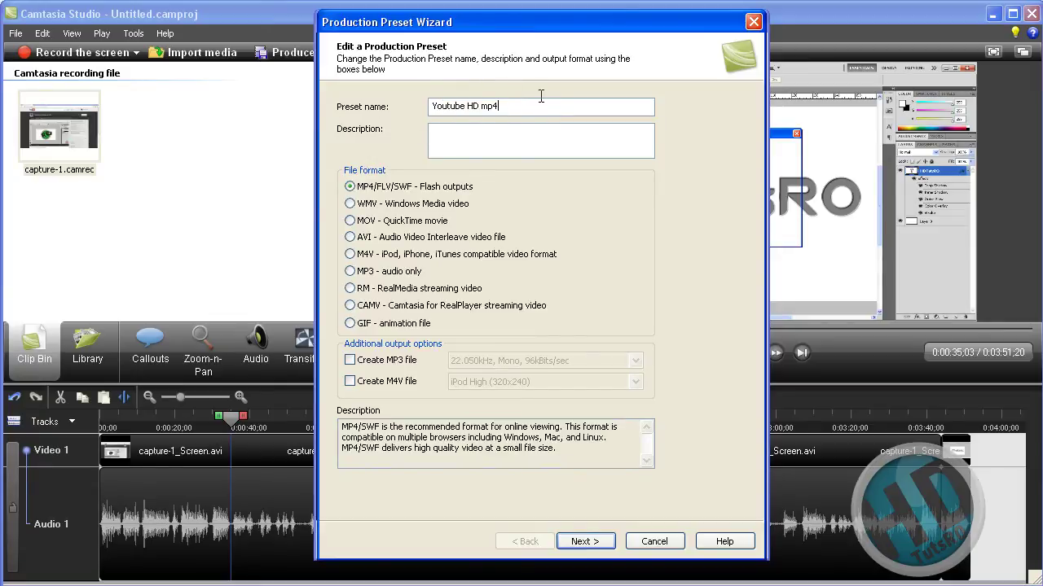
Step: Keep MP4/FLV/SWF - Flash outputs as the preset's file format after trying the WMV and MOV options, and continue to the Flash controller settings
left_click(374, 206)
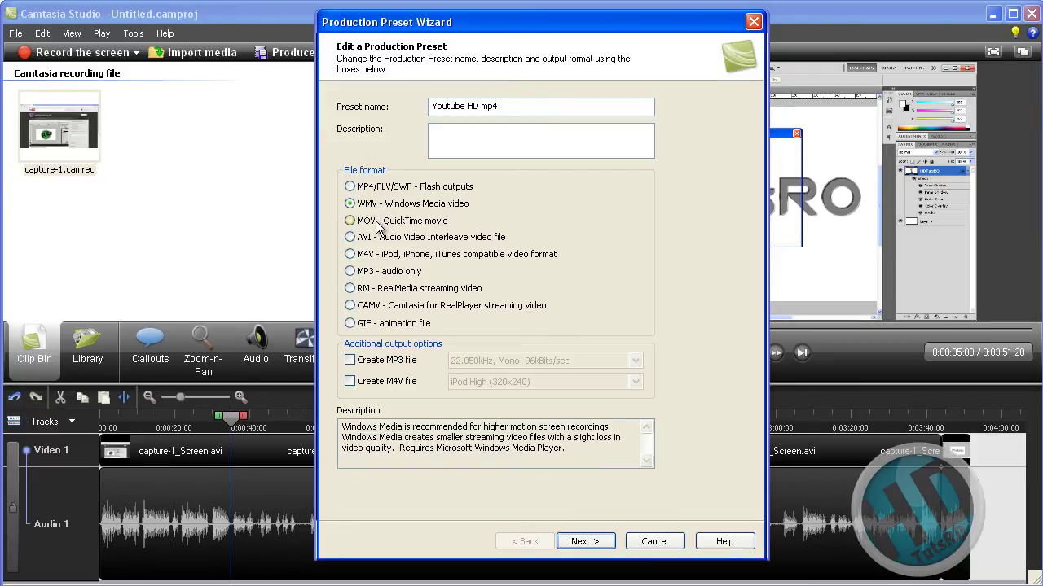
left_click(376, 223)
left_click(402, 188)
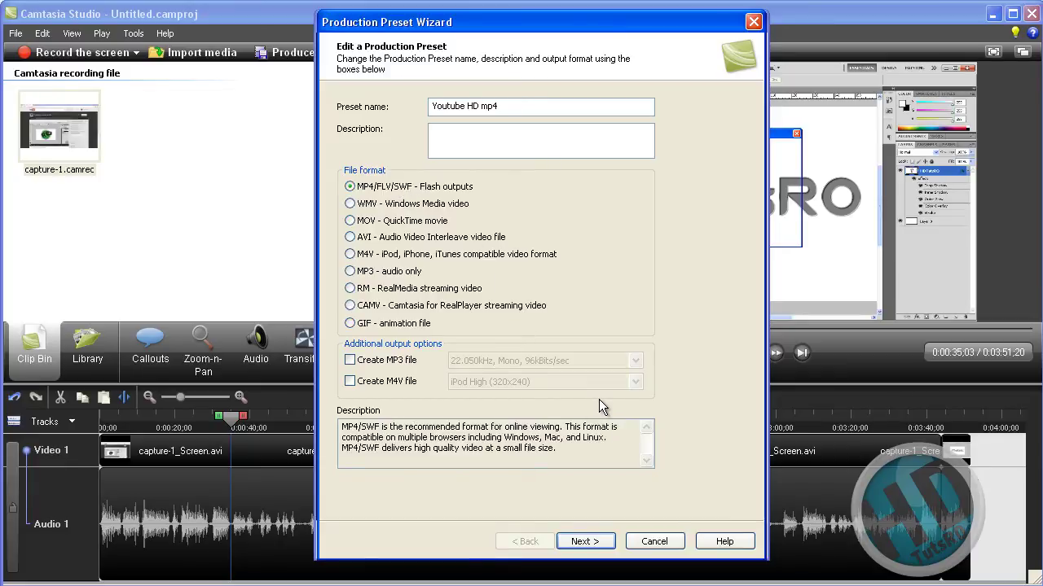
left_click(594, 542)
Step: Use No Controls as the controller and MP4 as the file format, with a video size of 1280 by 720
left_click(464, 106)
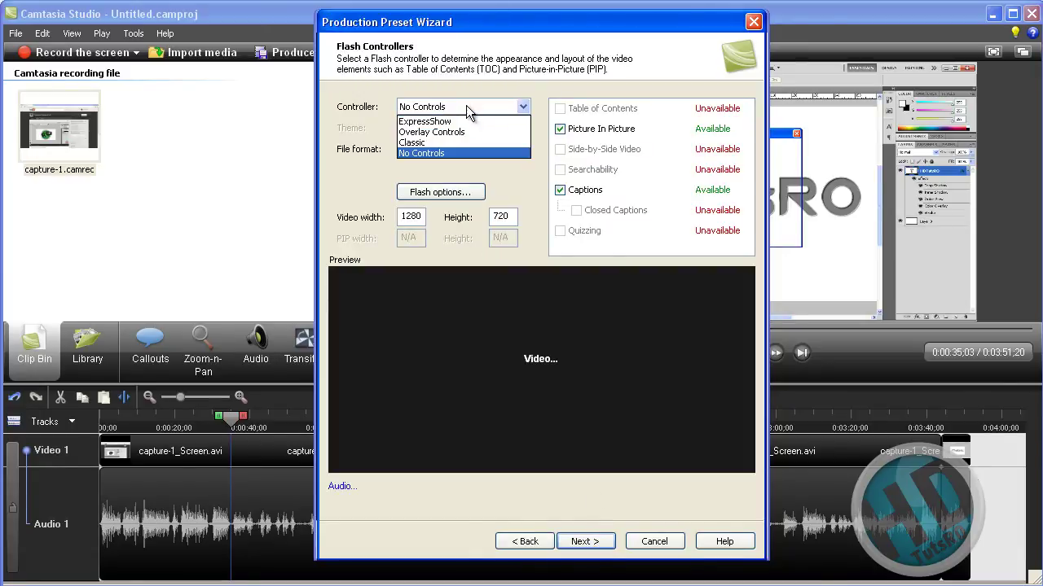
left_click(461, 148)
left_click(448, 153)
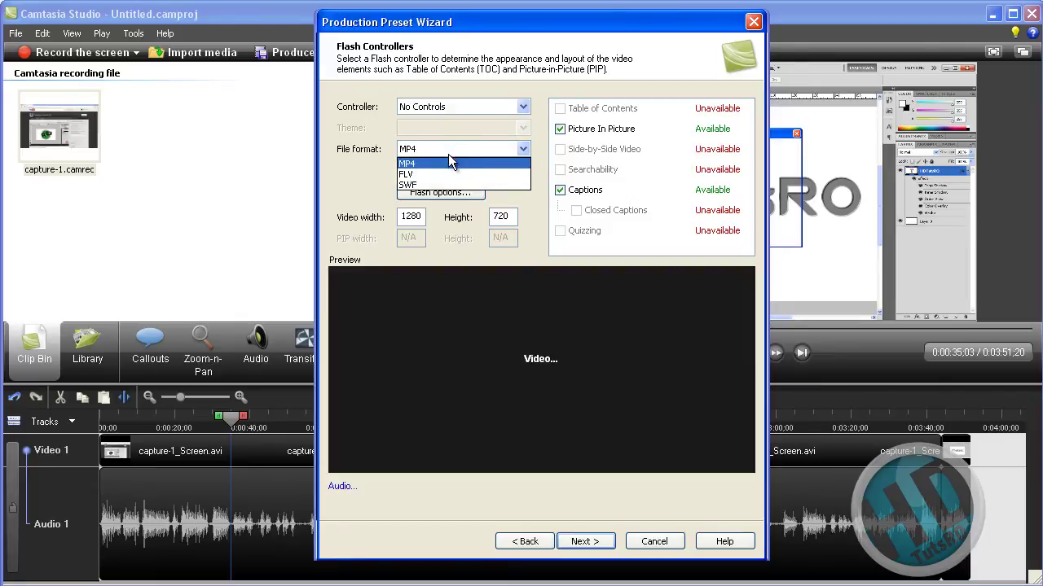
left_click(452, 163)
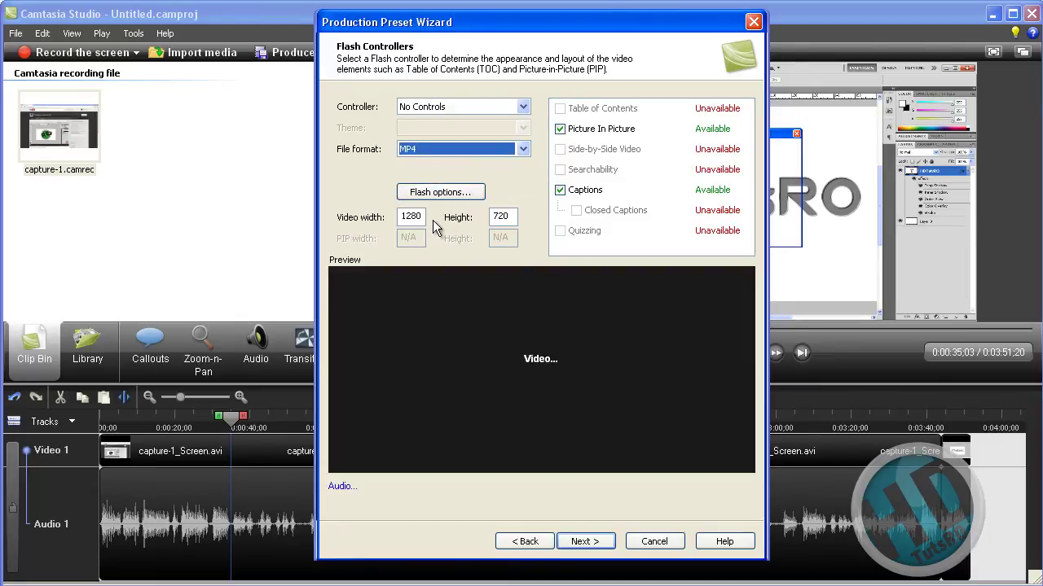
double_click(411, 217)
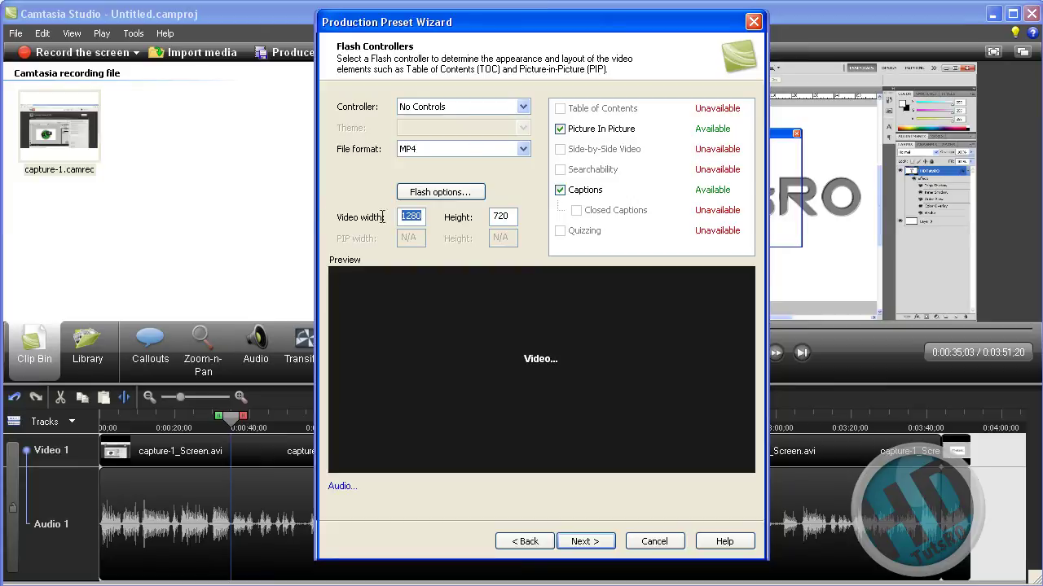
double_click(500, 216)
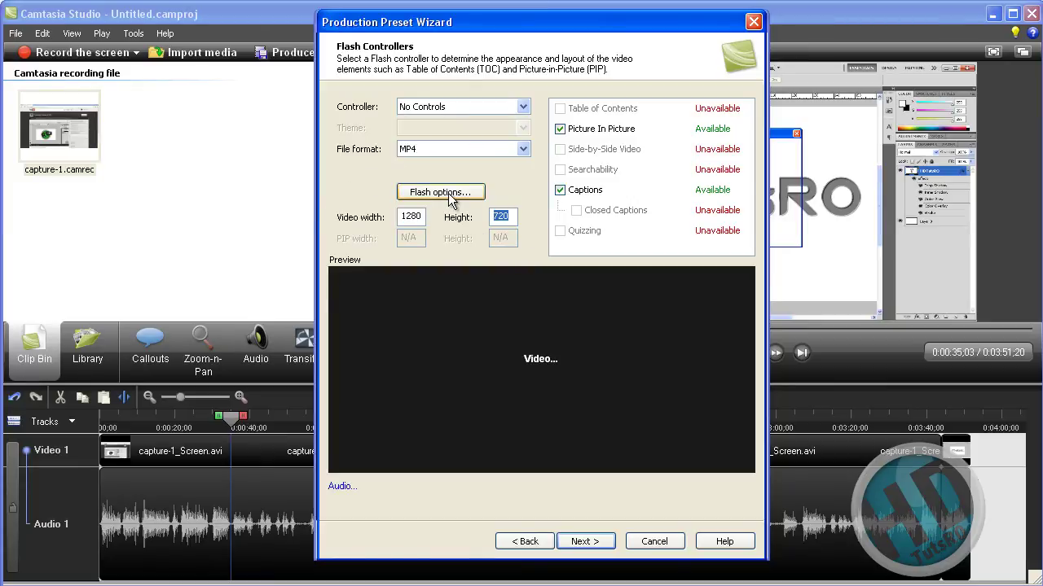
Step: Set the Flash video options to a frame rate of 30 and Quality encoding mode at 100%
left_click(441, 192)
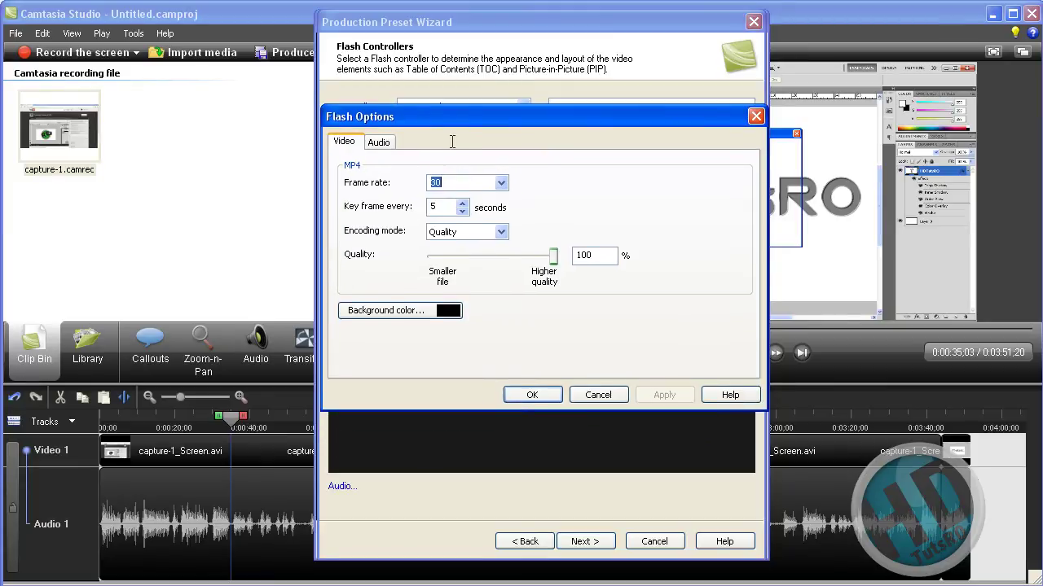
left_click(500, 182)
left_click(457, 278)
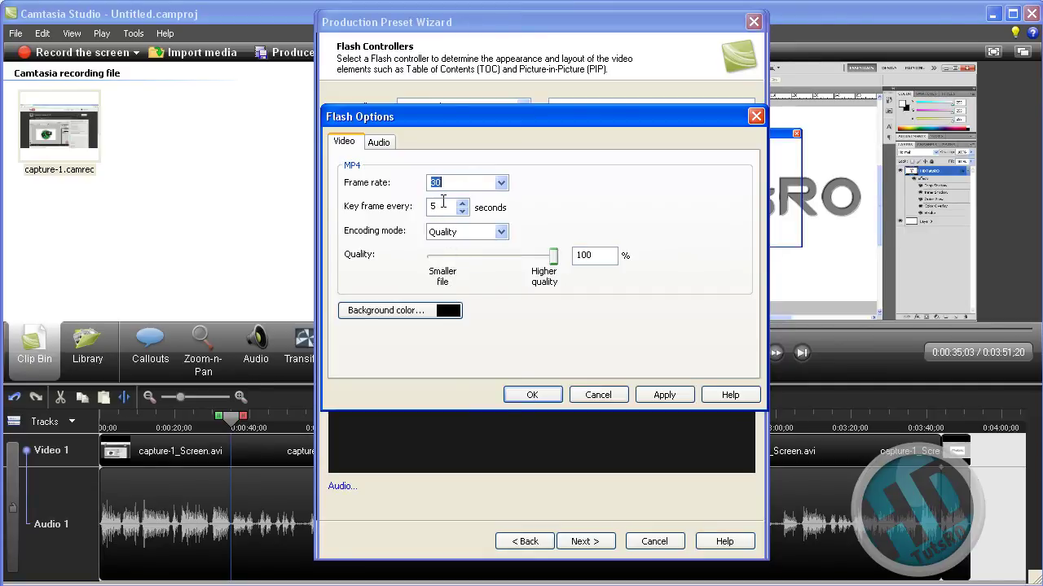
left_click(493, 234)
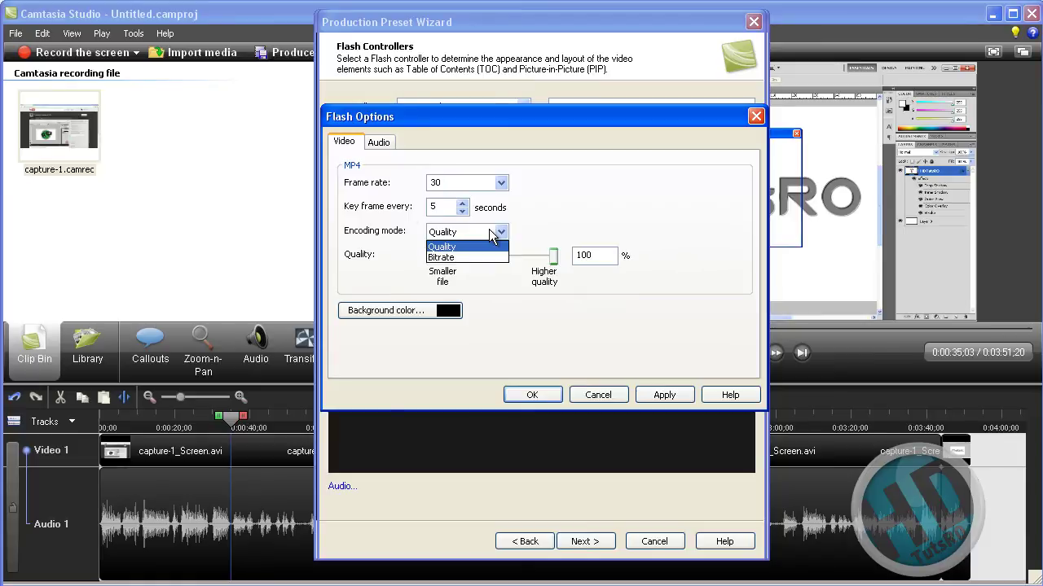
left_click(493, 234)
left_click_drag(553, 259, 736, 252)
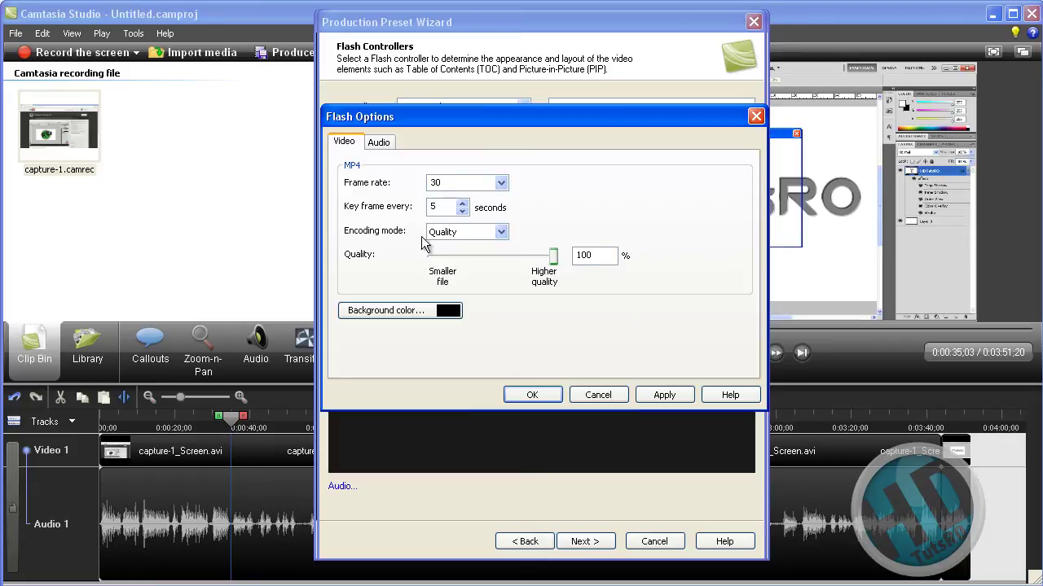
Step: Keep audio encoding enabled at a bitrate of 320 kbps, and apply the Flash options
left_click(388, 142)
left_click(368, 195)
left_click(368, 195)
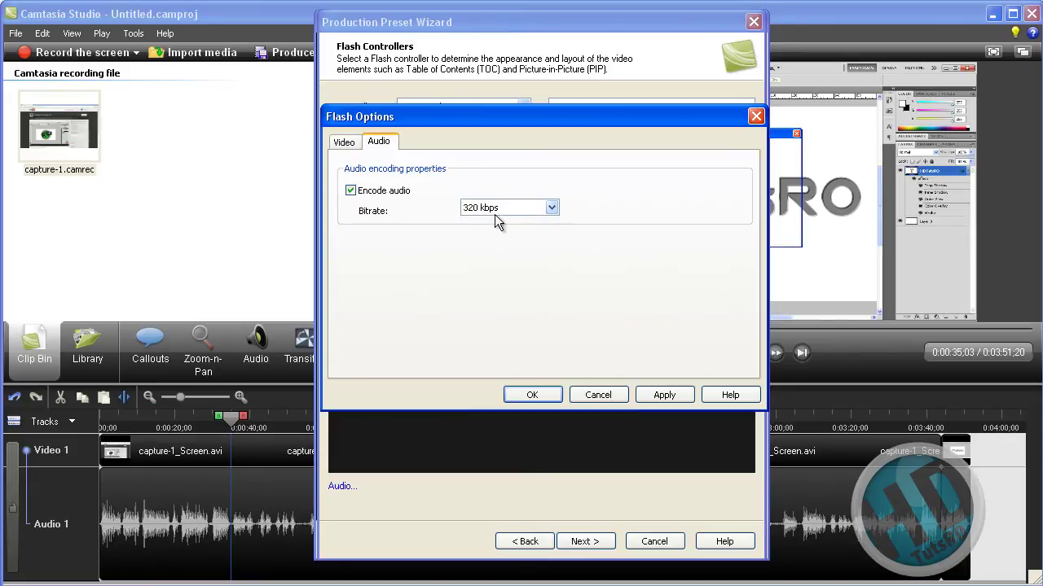
left_click(551, 208)
left_click(495, 465)
left_click(660, 395)
left_click(533, 396)
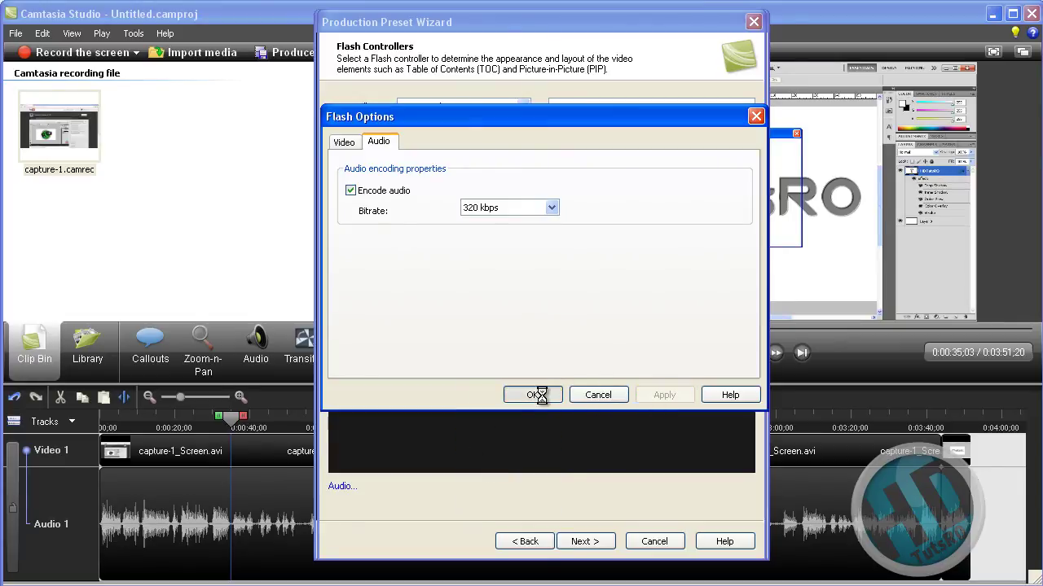
Step: Finish editing the preset with the watermark included, and close the production preset manager
left_click(590, 543)
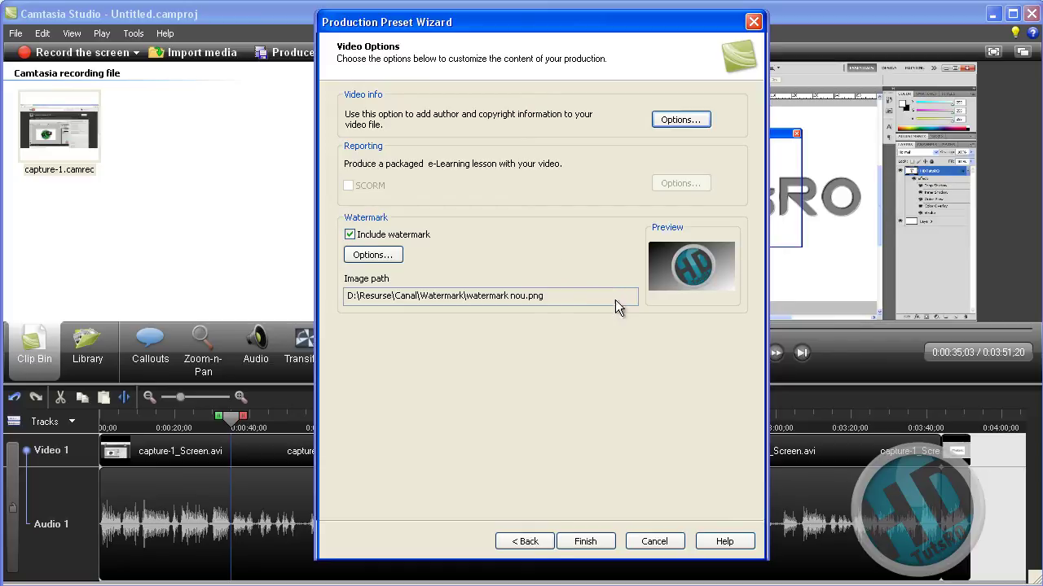
left_click(585, 541)
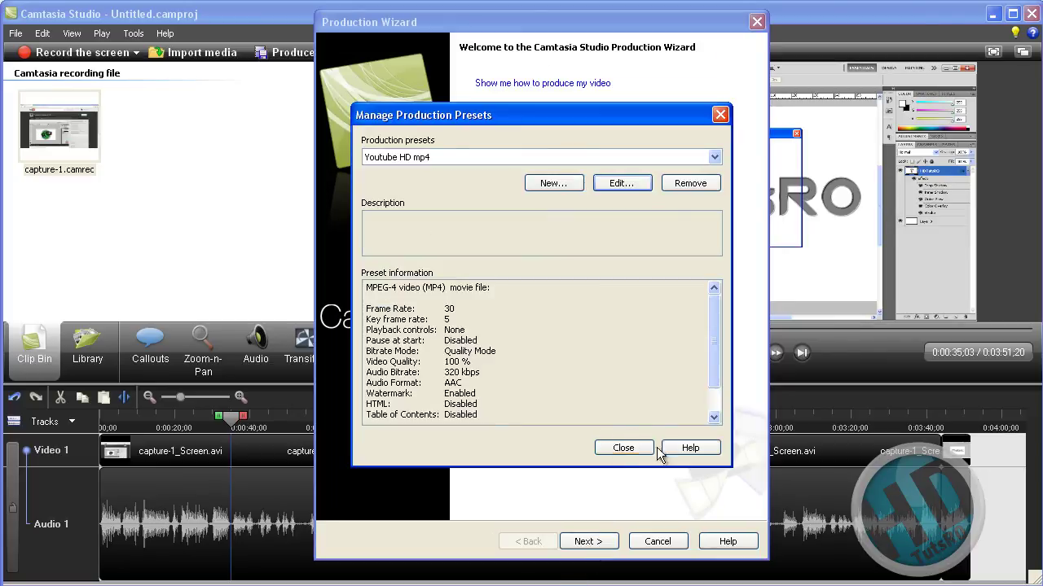
left_click(625, 448)
Step: Choose the Youtube HD mp4 preset for the production and continue to the file name and folder settings
left_click(550, 126)
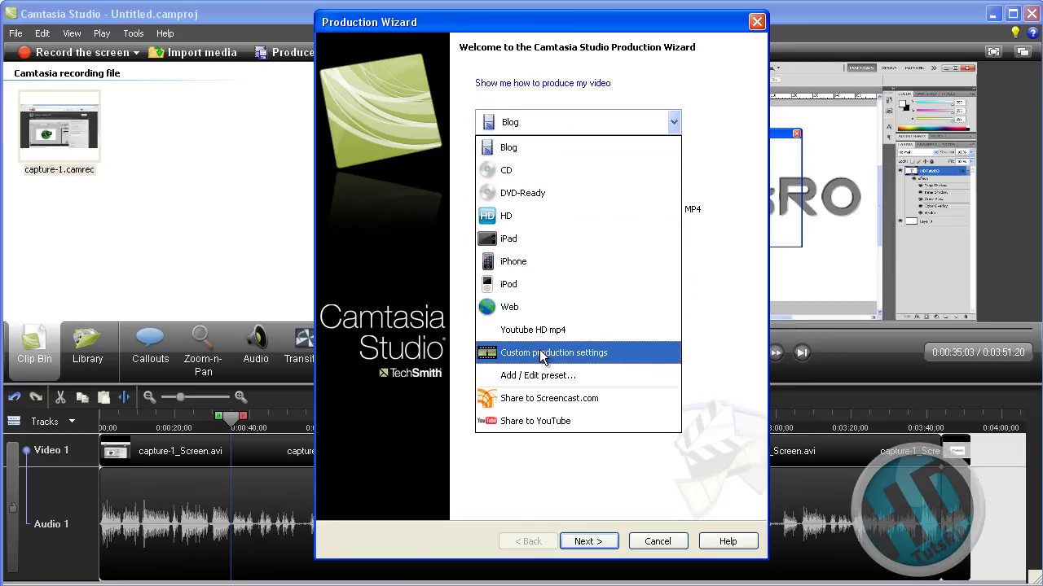
left_click(540, 330)
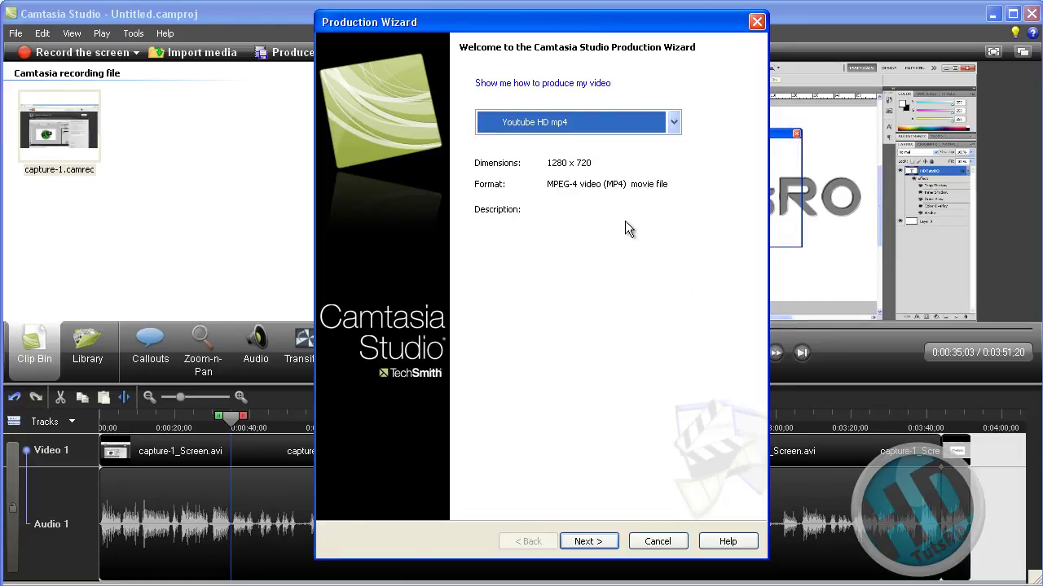
left_click(588, 541)
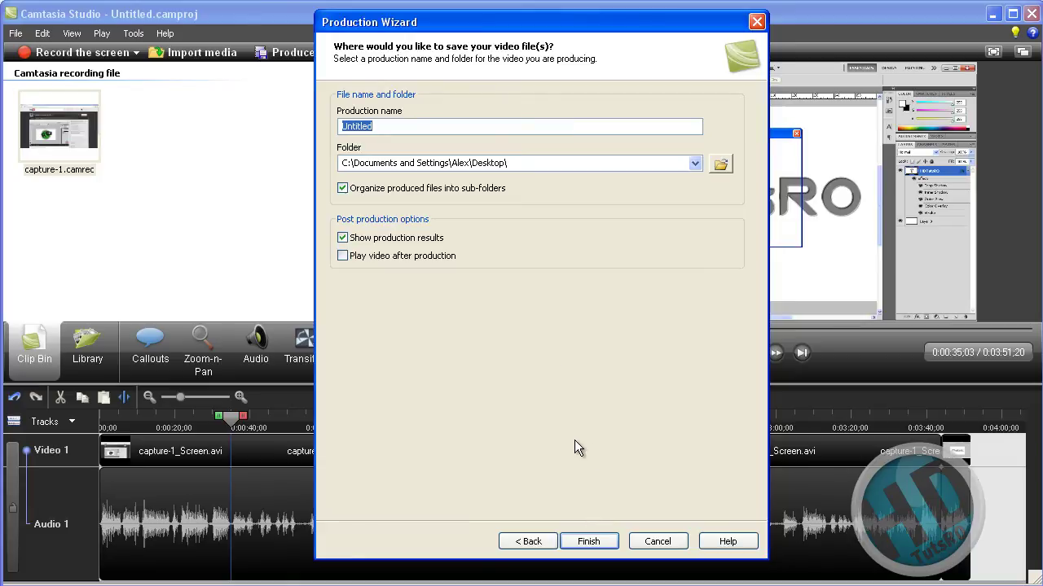
Step: Turn off organizing produced files into sub-folders, and cancel the Production Wizard
left_click(418, 188)
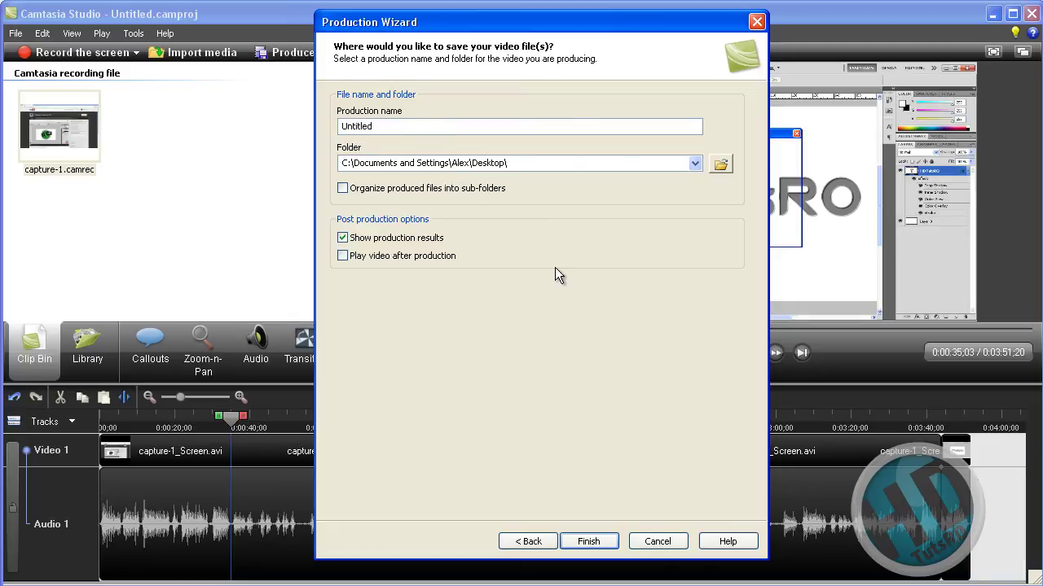
left_click(657, 541)
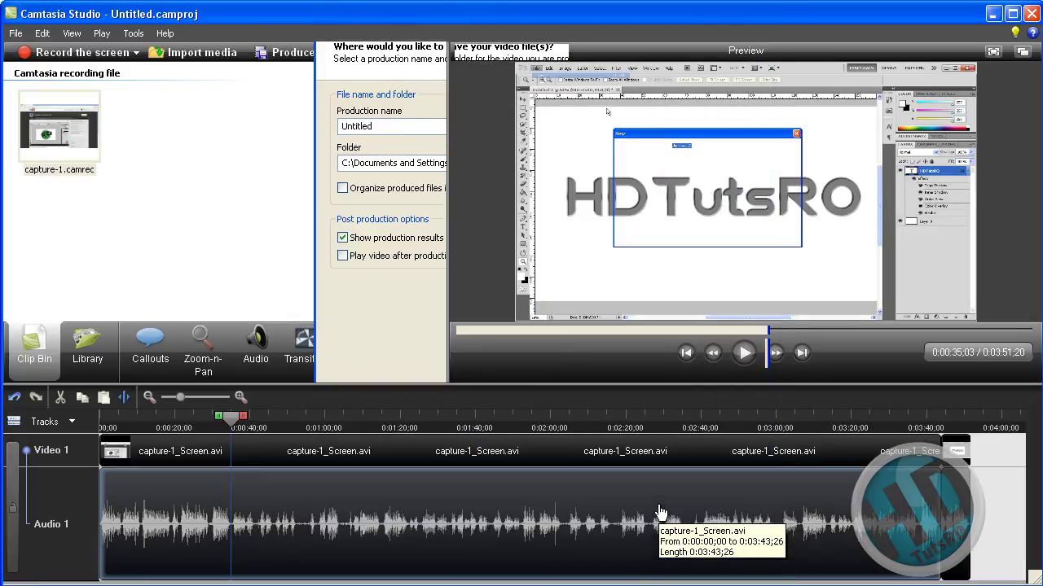